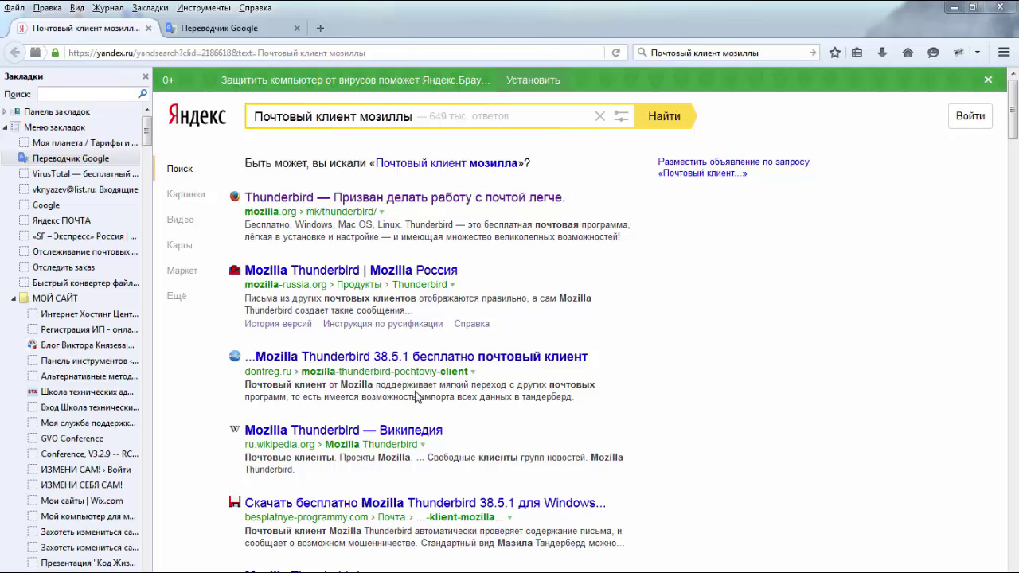
Open the Mozilla Thunderbird page from the Yandex search results and download the free installer.
{"action": "left_click", "coordinate": [145, 77]}
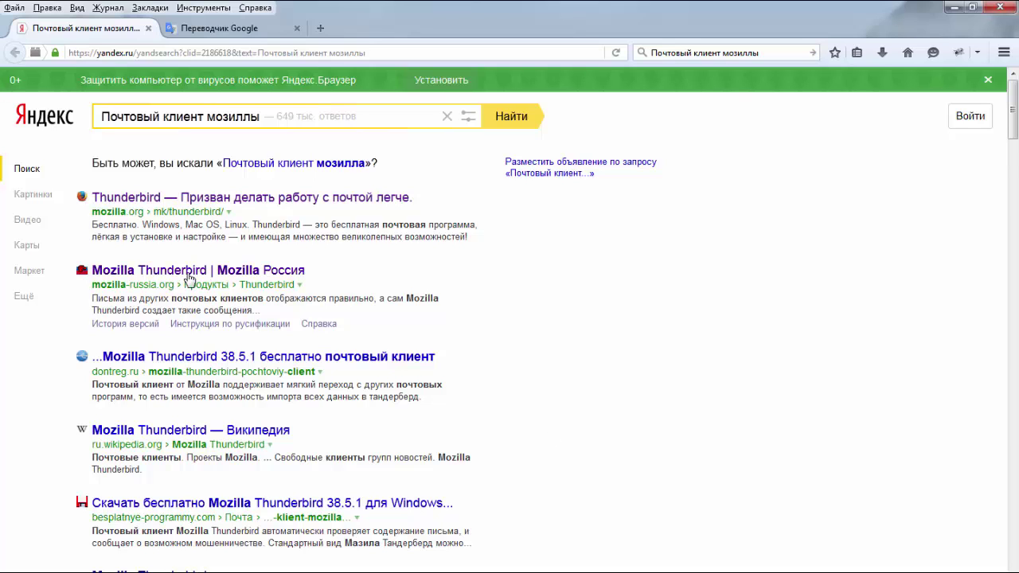
{"action": "left_click", "coordinate": [271, 120]}
{"action": "left_click", "coordinate": [272, 118]}
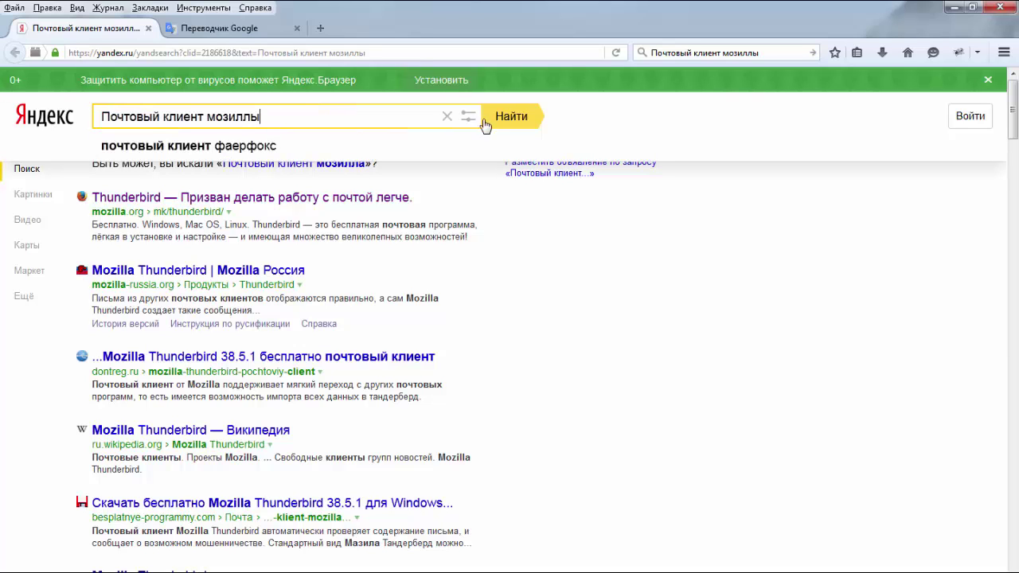
{"action": "left_click", "coordinate": [627, 355]}
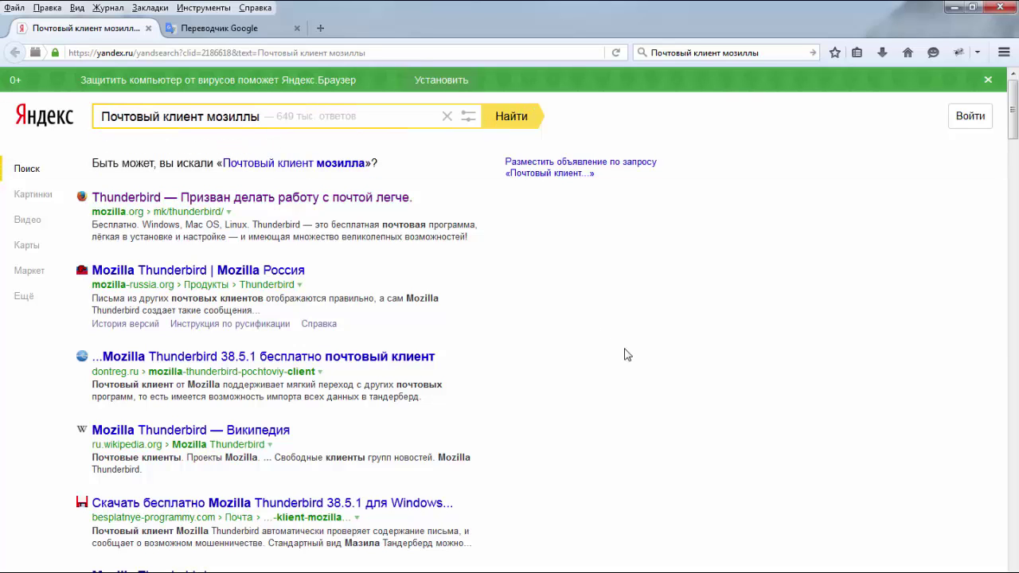
{"action": "left_click", "coordinate": [122, 204]}
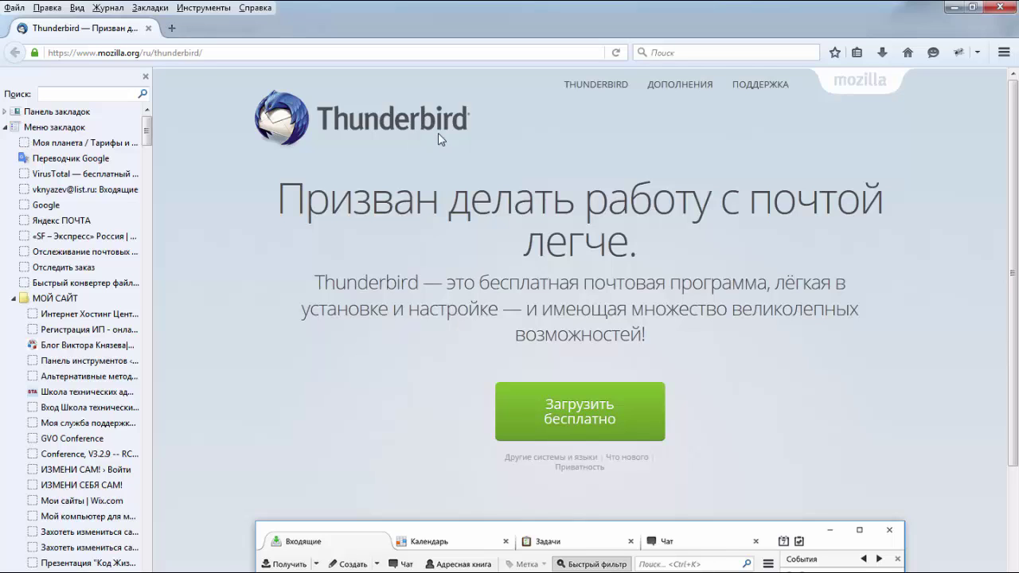
{"action": "left_click", "coordinate": [595, 419]}
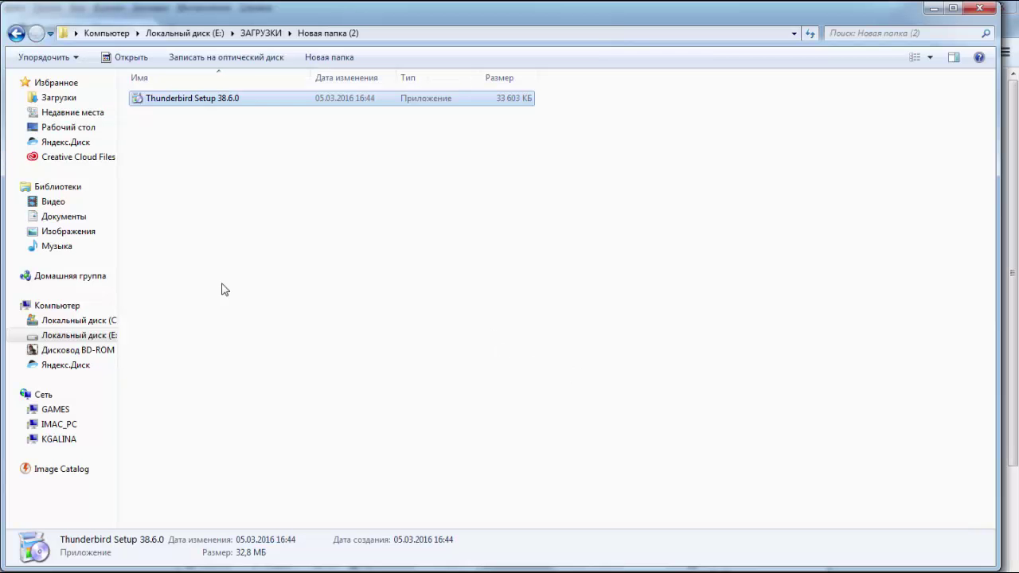
Install Thunderbird from Thunderbird Setup 38.6.0, launching it on completion, and set it as the default mail client.
{"action": "double_click", "coordinate": [138, 100]}
{"action": "left_click", "coordinate": [592, 428]}
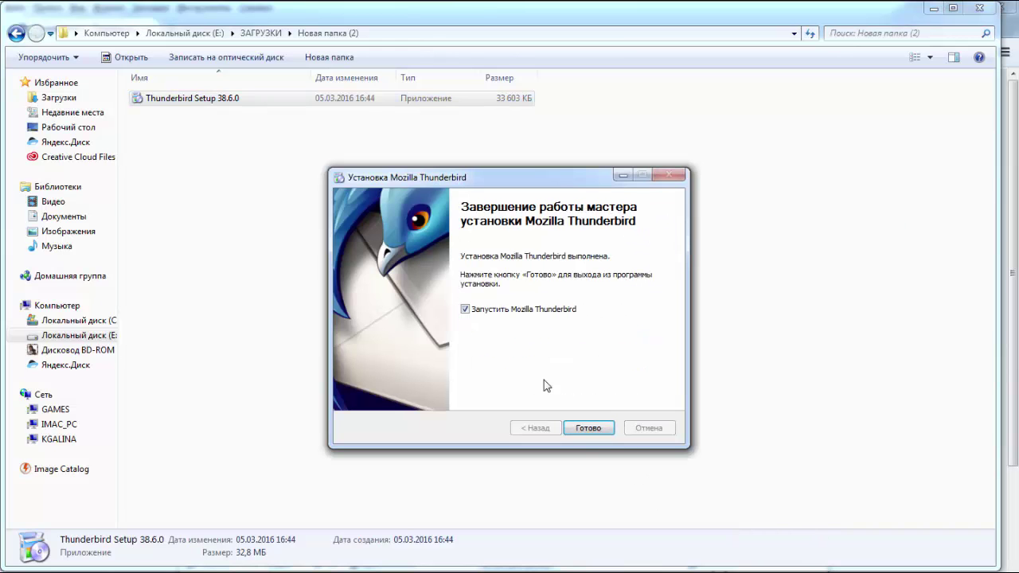
{"action": "left_click", "coordinate": [588, 426]}
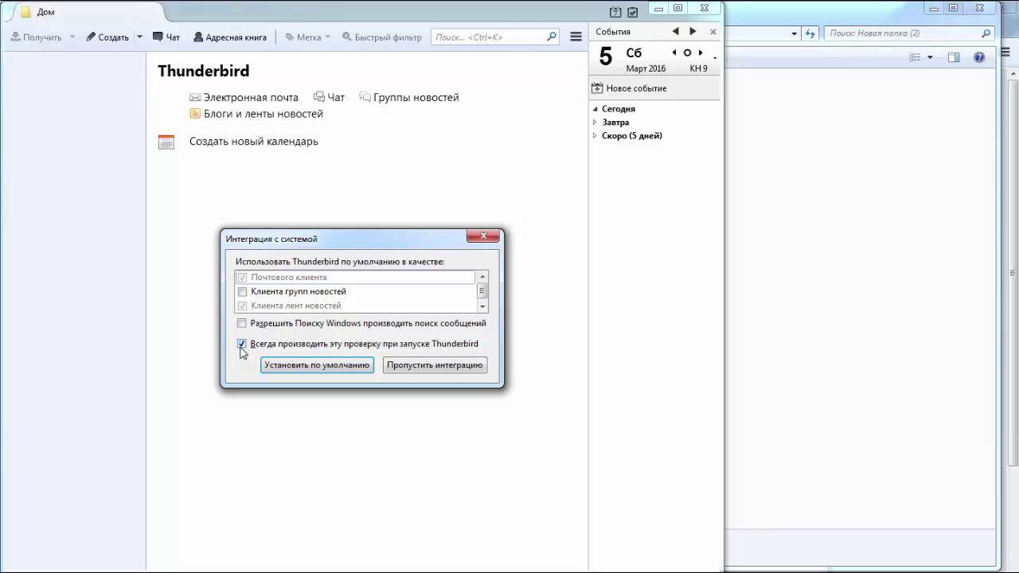
{"action": "left_click", "coordinate": [317, 364]}
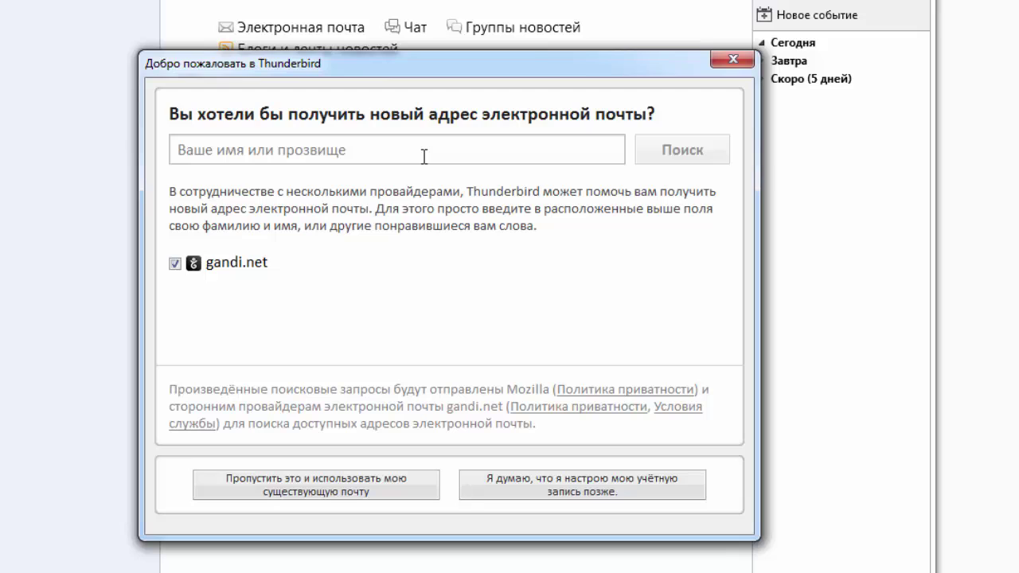
Set up an existing mail account with the owner's name, e-mail address and remembered password, accepting the provider's IMAP and SMTP configuration.
{"action": "left_click", "coordinate": [390, 498]}
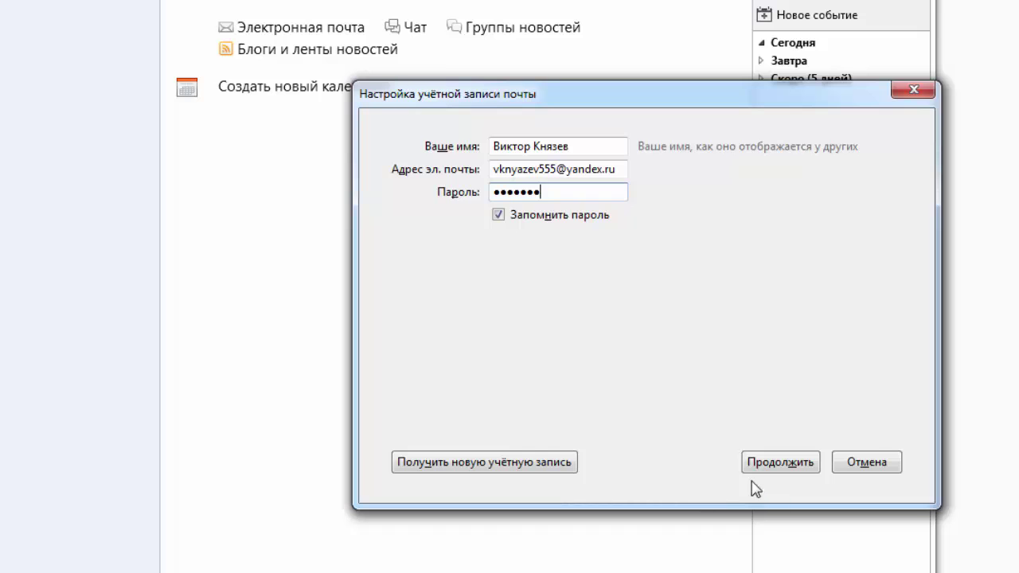
{"action": "left_click", "coordinate": [792, 469]}
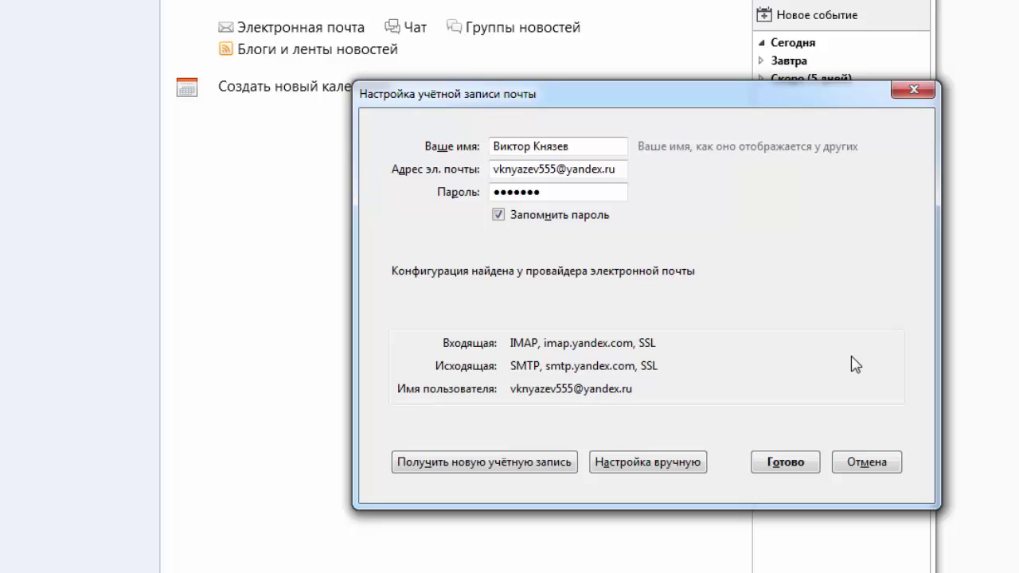
{"action": "left_click", "coordinate": [803, 477]}
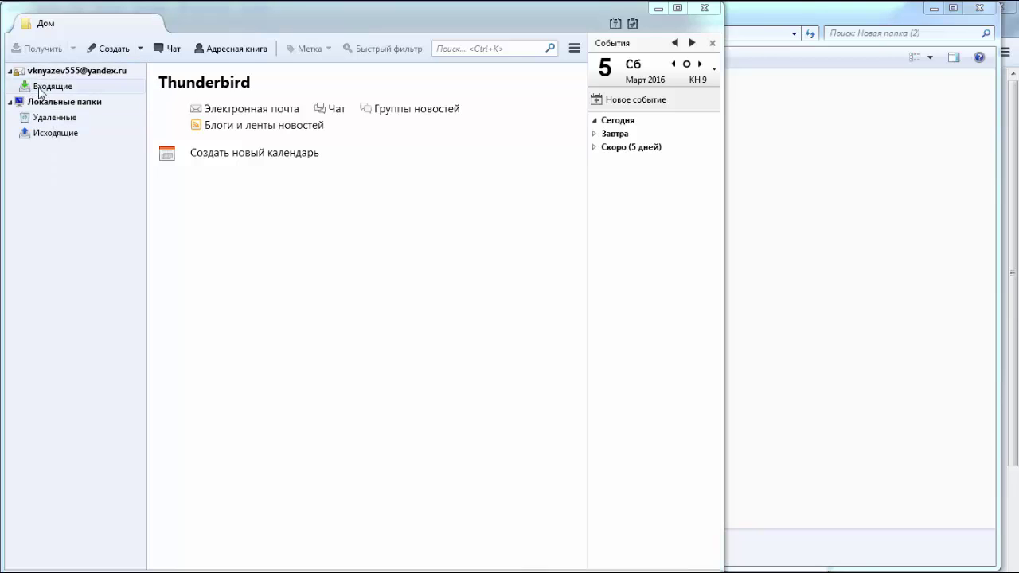
Open the account's Входящие folder and widen the Thunderbird window to nearly the full screen width.
{"action": "left_click", "coordinate": [42, 86]}
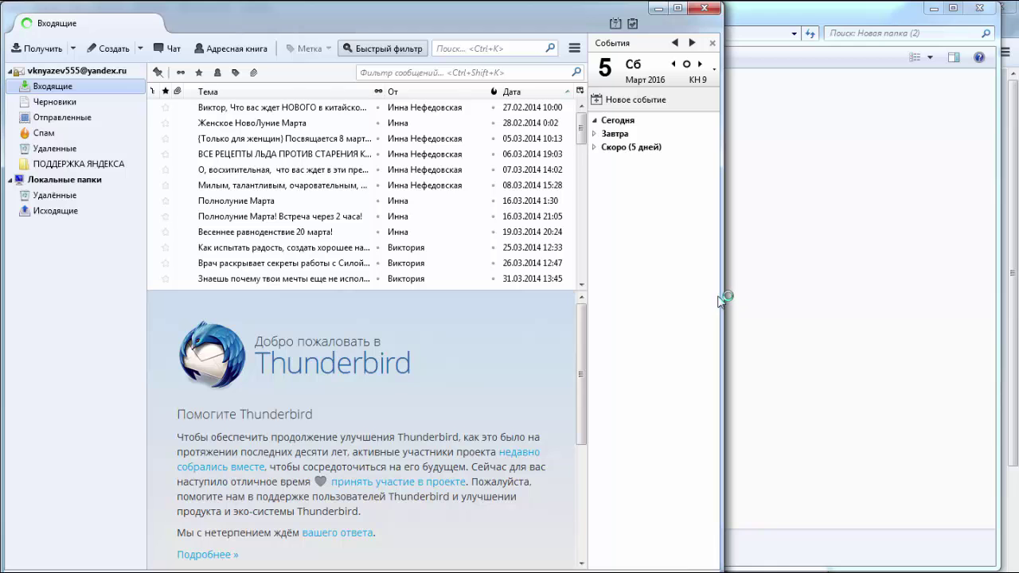
{"action": "left_click_drag", "start_coordinate": [725, 295], "coordinate": [976, 298]}
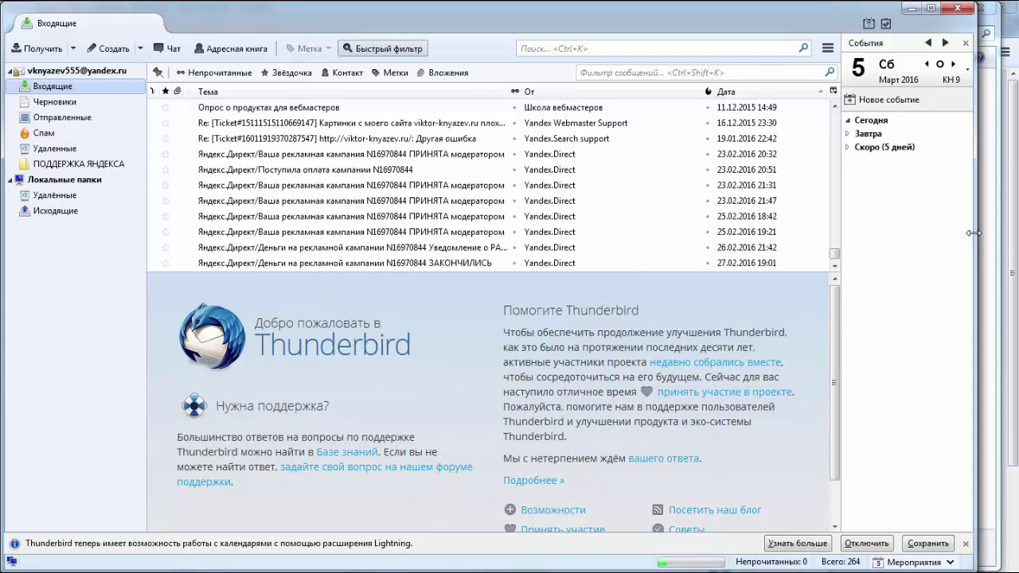
{"action": "left_click_drag", "start_coordinate": [973, 232], "coordinate": [1009, 233]}
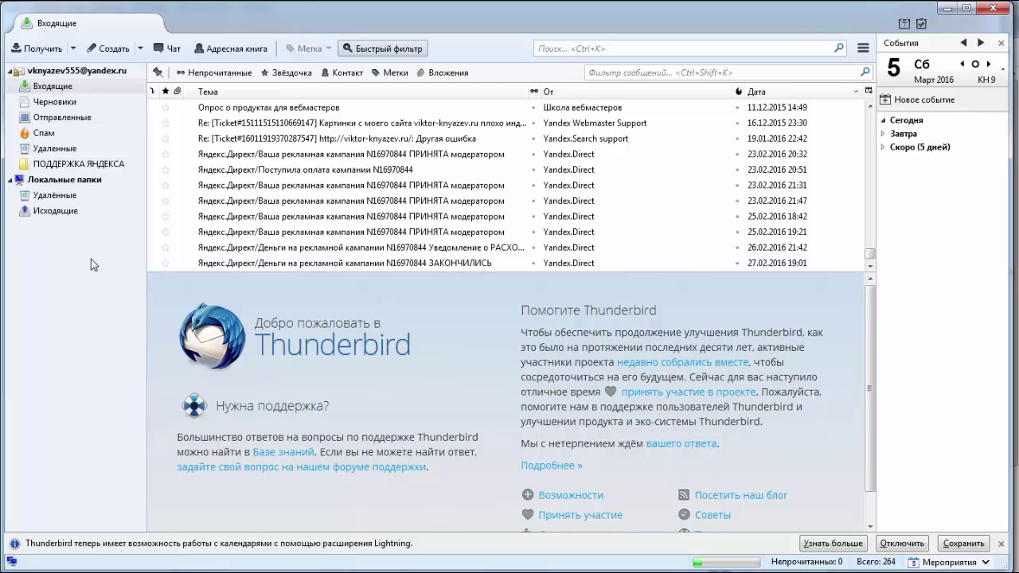
Preview the survey message «Опрос о продуктах для вебмастеров» and the Yandex Webmaster Support reply in the Входящие folder.
{"action": "left_click", "coordinate": [269, 107]}
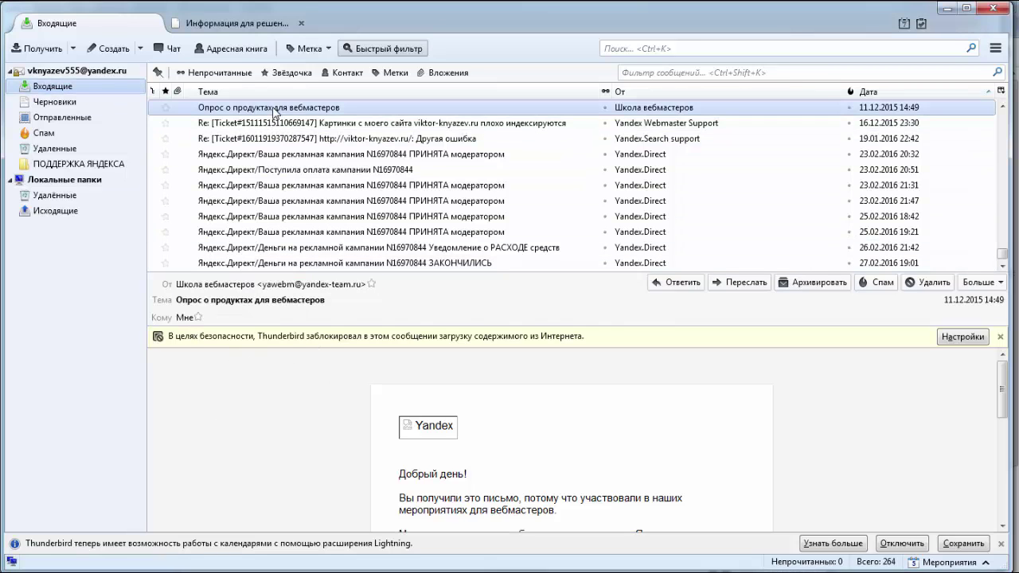
{"action": "left_click", "coordinate": [282, 124]}
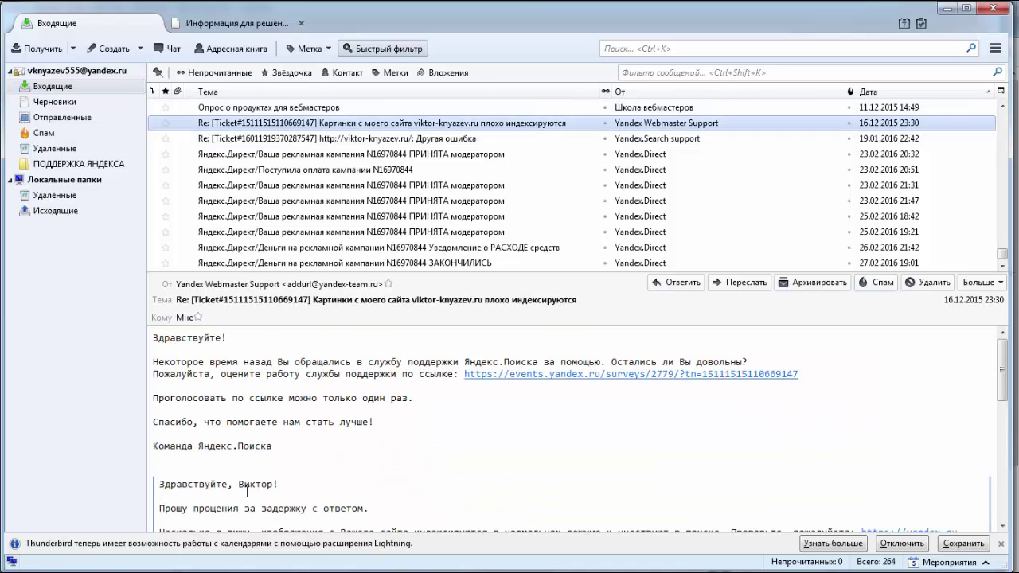
{"action": "left_click", "coordinate": [282, 109]}
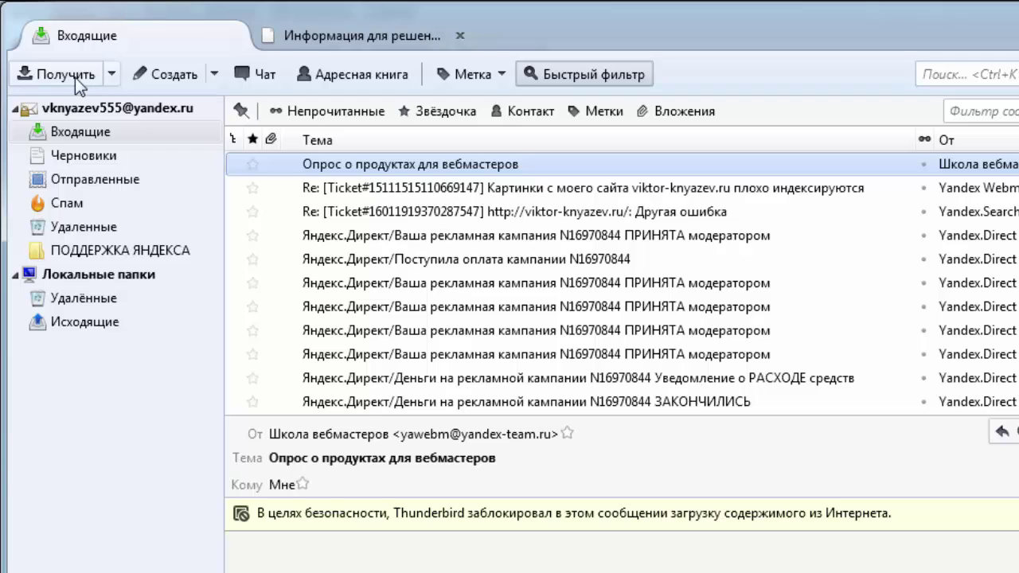
{"action": "left_click", "coordinate": [77, 137]}
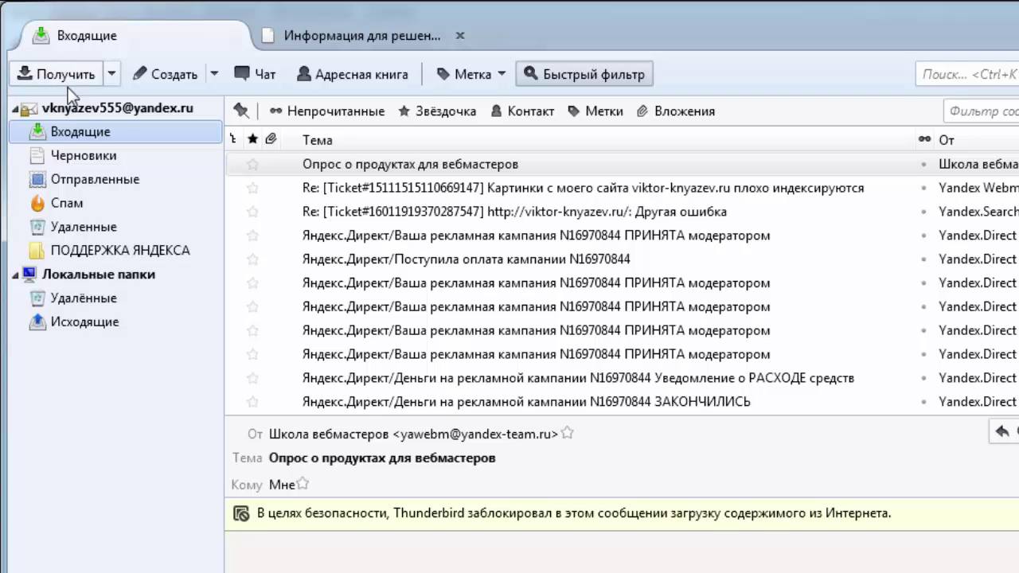
Start a new message, examine its signature, recipient and subject fields, and close it unsent.
{"action": "left_click", "coordinate": [170, 74]}
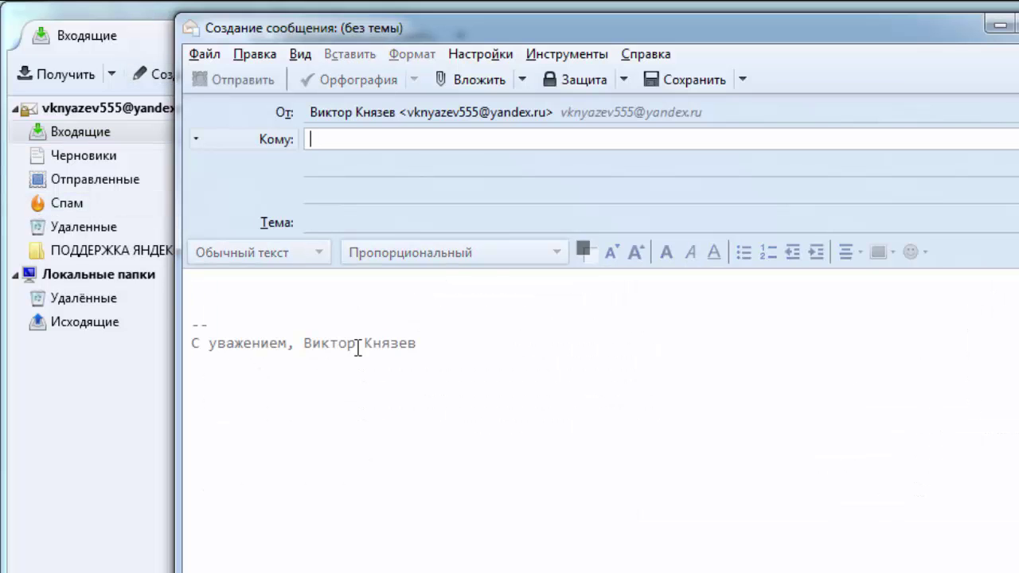
{"action": "left_click_drag", "start_coordinate": [426, 351], "coordinate": [189, 333]}
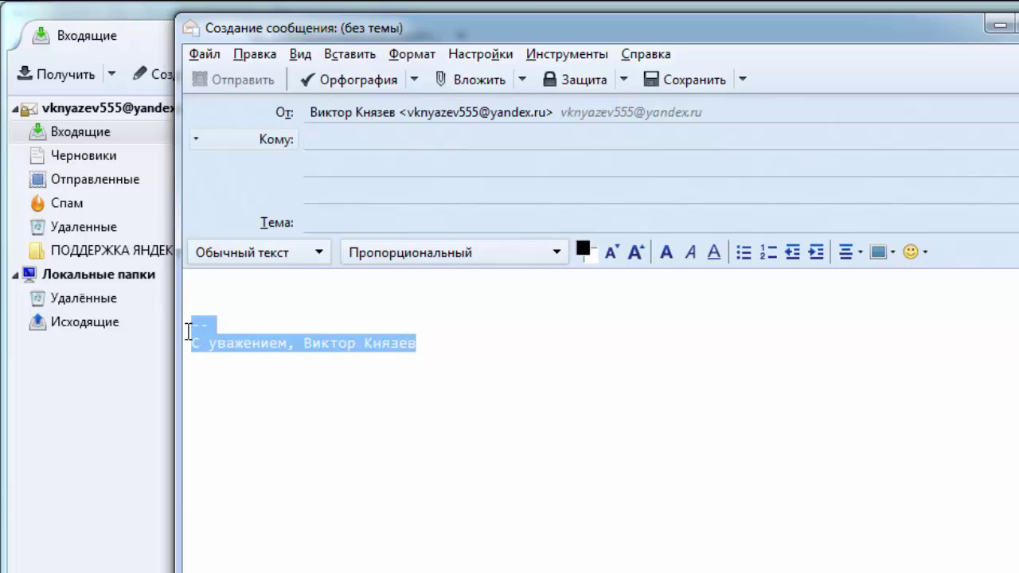
{"action": "left_click", "coordinate": [464, 357]}
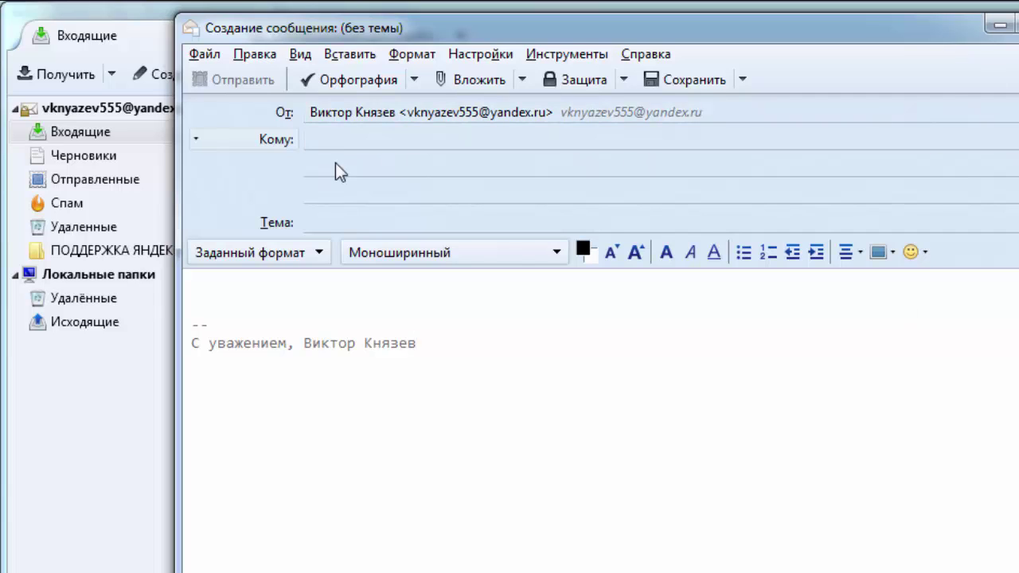
{"action": "left_click", "coordinate": [339, 139]}
{"action": "left_click", "coordinate": [326, 220]}
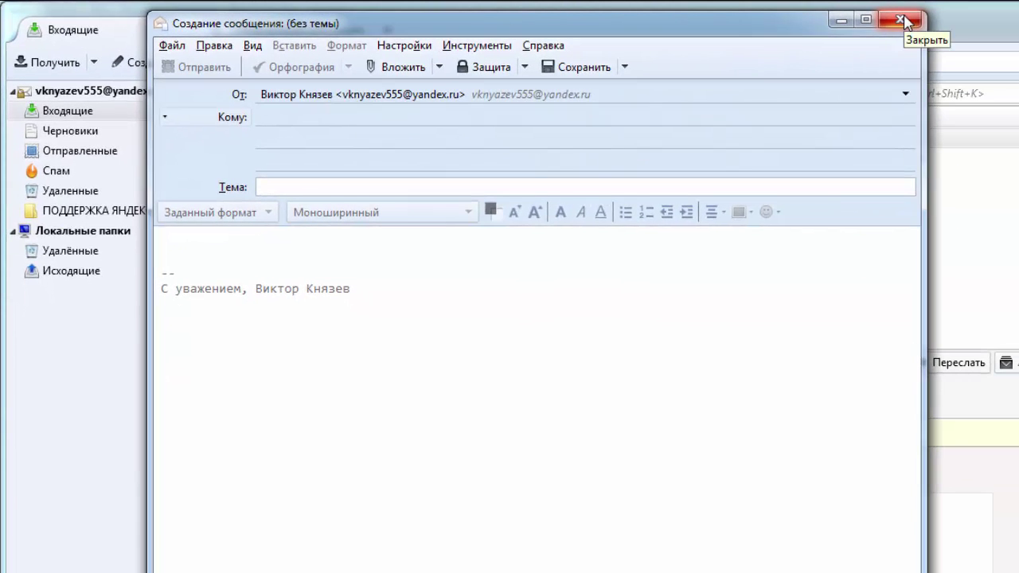
{"action": "left_click", "coordinate": [901, 20]}
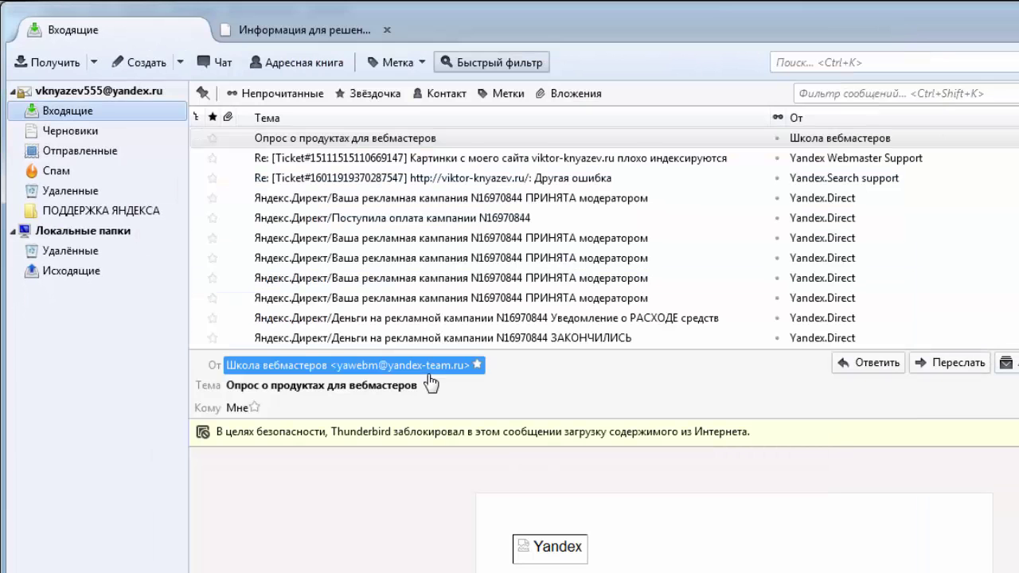
Open the address book to look over its contact lists and close it.
{"action": "left_click", "coordinate": [308, 67]}
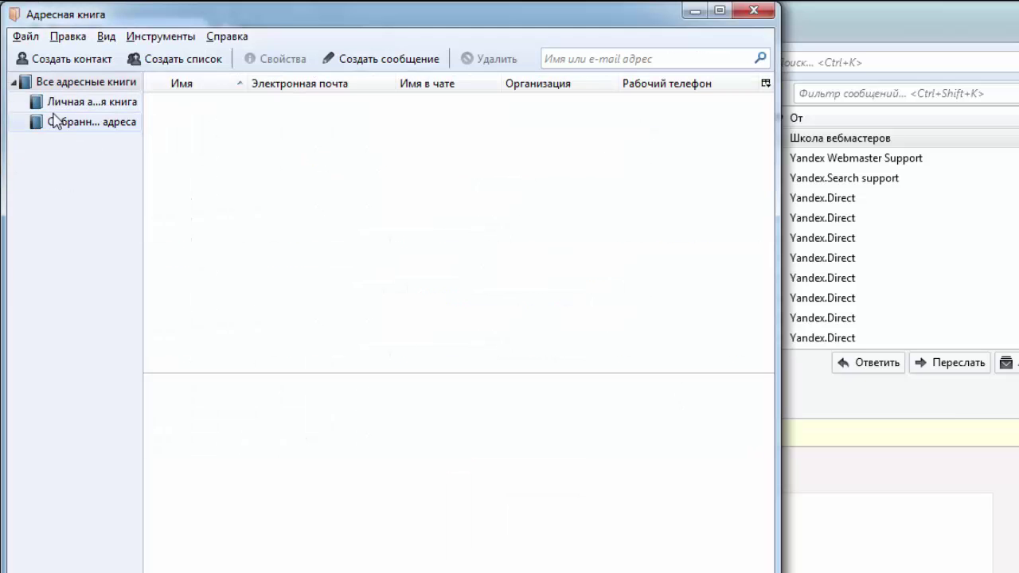
{"action": "left_click", "coordinate": [746, 11]}
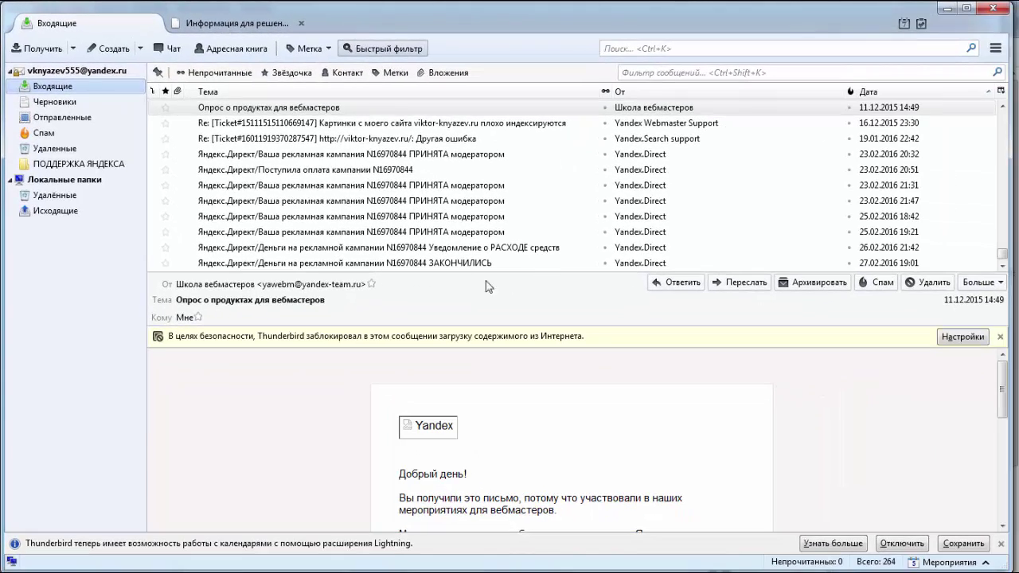
Open a reply to the message «Опрос о продуктах для вебмастеров» and close it unsent.
{"action": "left_click", "coordinate": [275, 107]}
{"action": "left_click", "coordinate": [671, 283]}
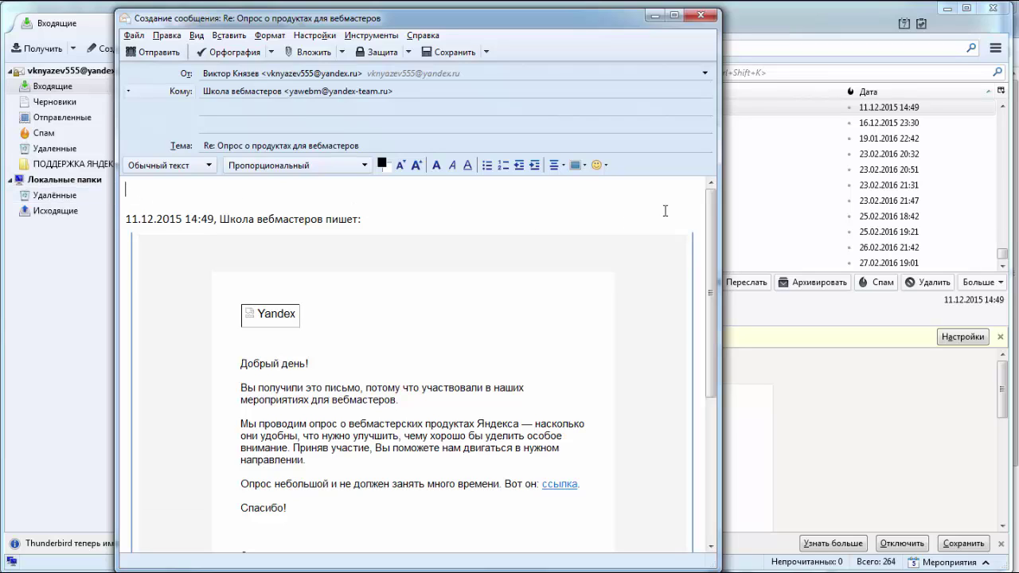
{"action": "left_click", "coordinate": [701, 14]}
Open a forward of the message «Опрос о продуктах для вебмастеров», close it unsent, and view the message's additional actions.
{"action": "left_click", "coordinate": [756, 287]}
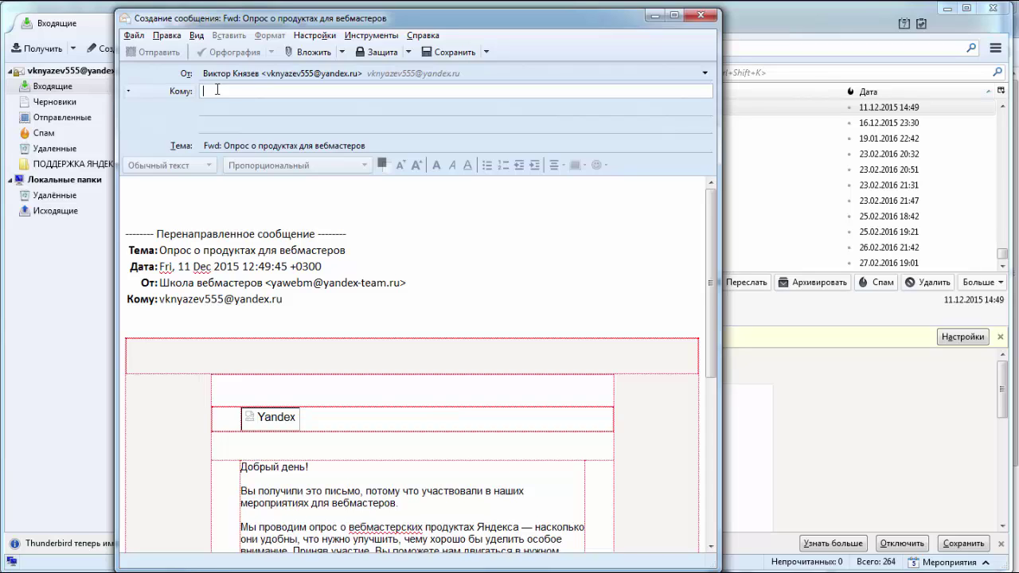
{"action": "left_click", "coordinate": [132, 189]}
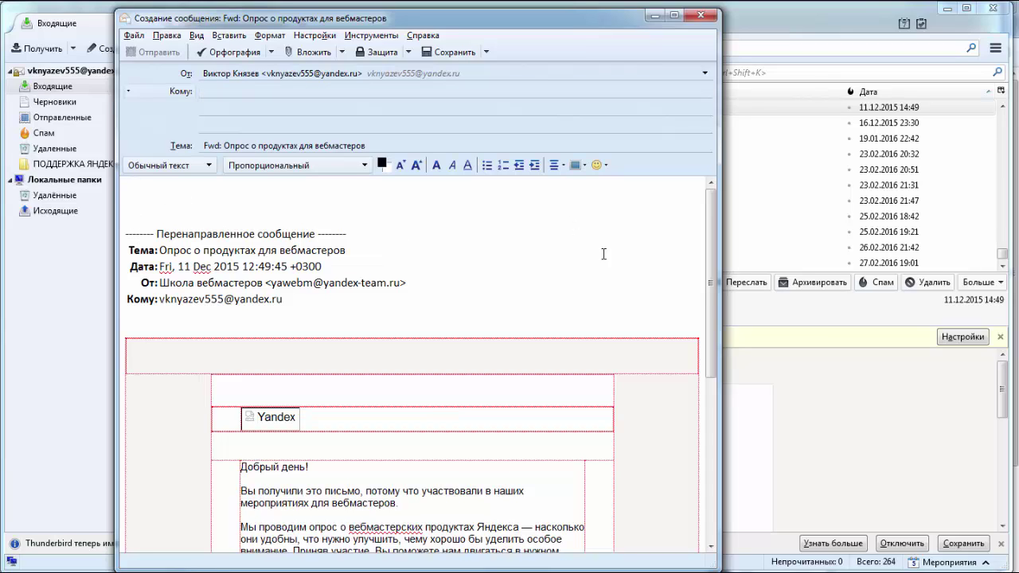
{"action": "left_click", "coordinate": [701, 15]}
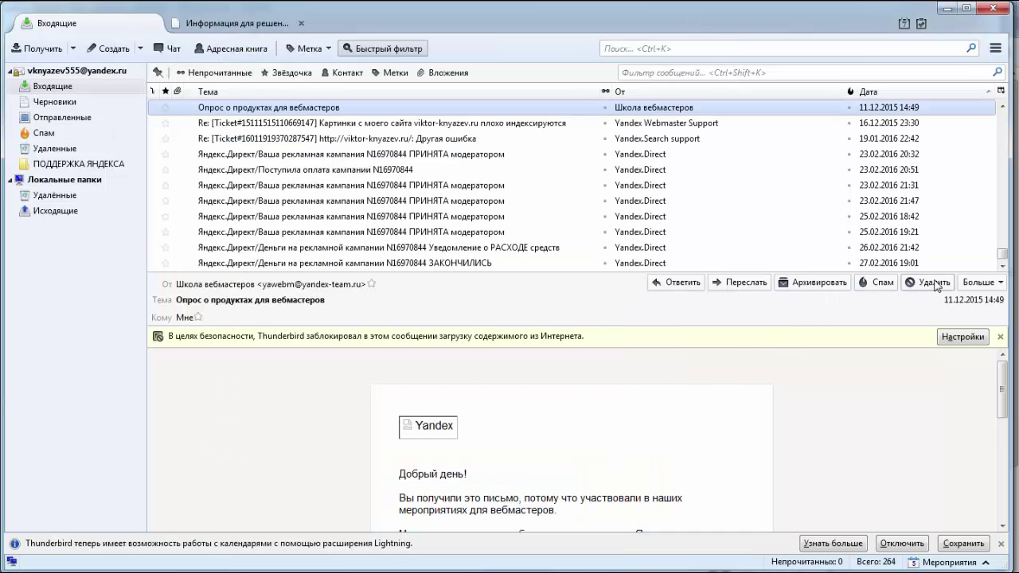
{"action": "left_click", "coordinate": [1001, 283]}
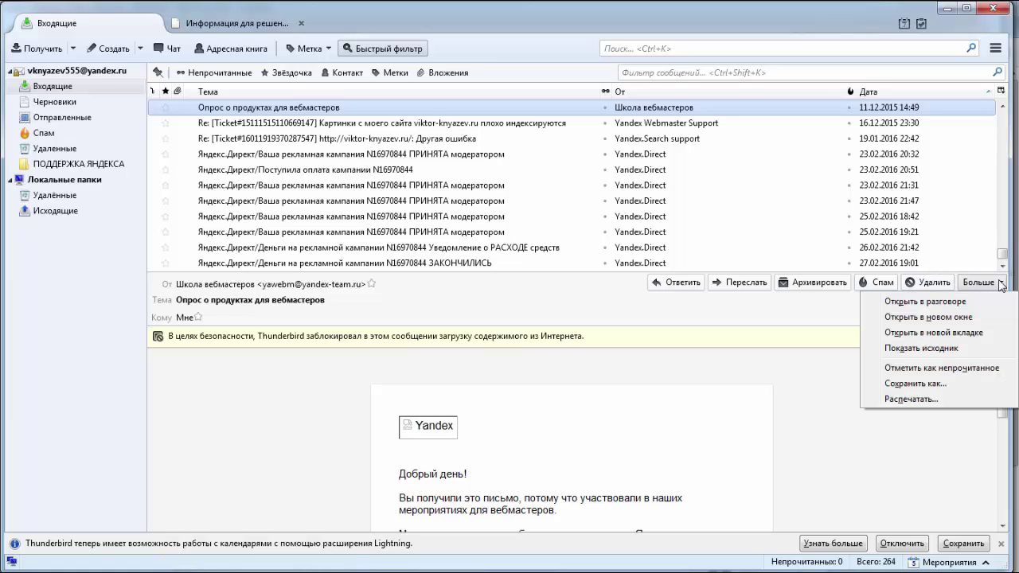
{"action": "left_click", "coordinate": [823, 323]}
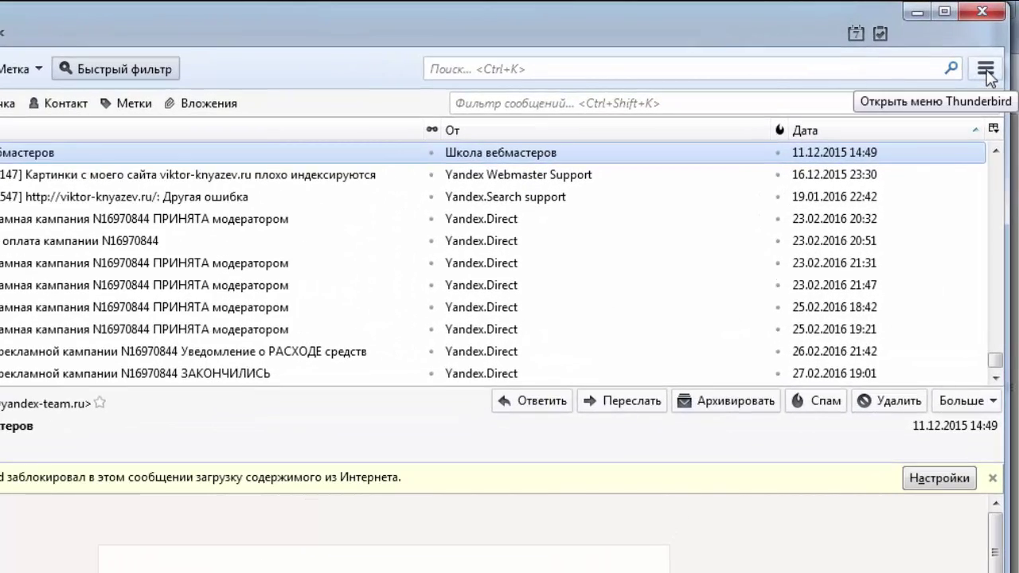
Look over Thunderbird's toolbar and window layout options and open the mail account's settings.
{"action": "left_click", "coordinate": [986, 71]}
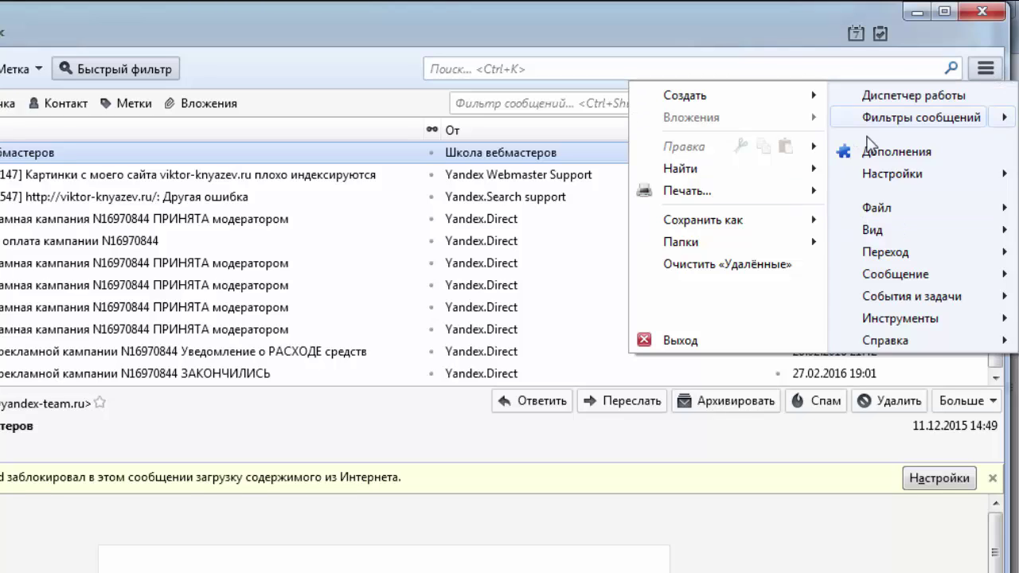
{"action": "mouse_move", "coordinate": [922, 175]}
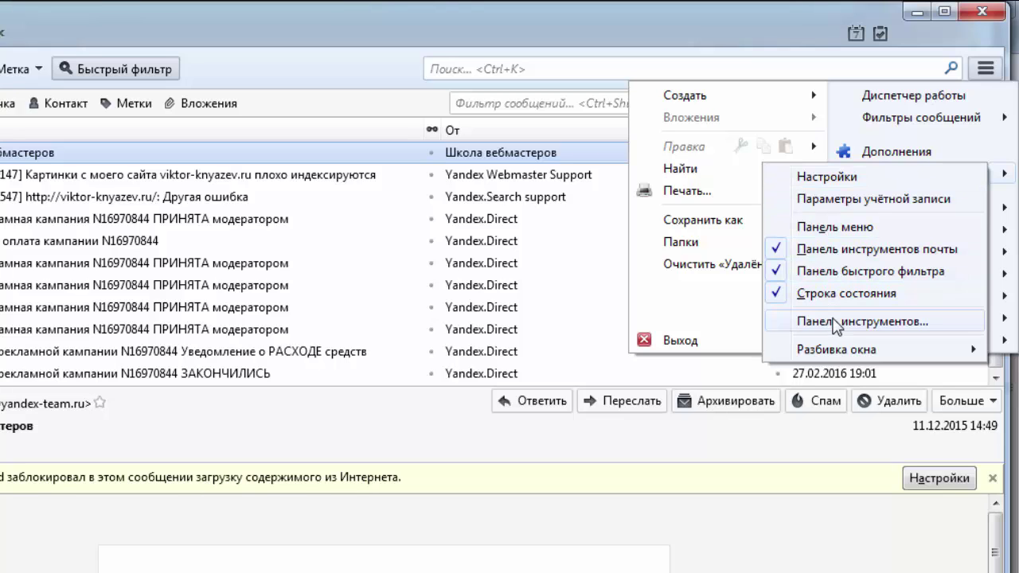
{"action": "mouse_move", "coordinate": [838, 352]}
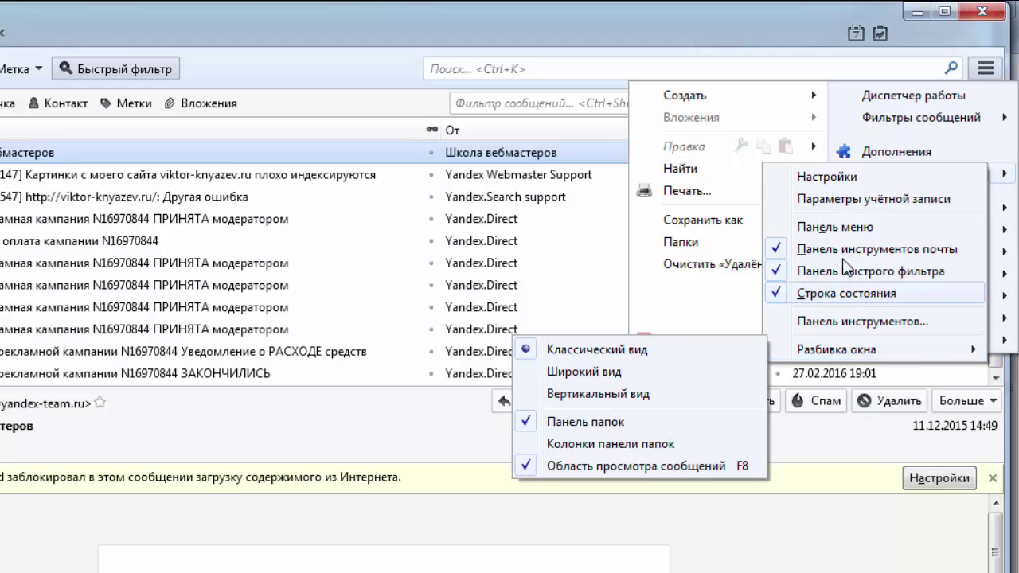
{"action": "left_click", "coordinate": [829, 201]}
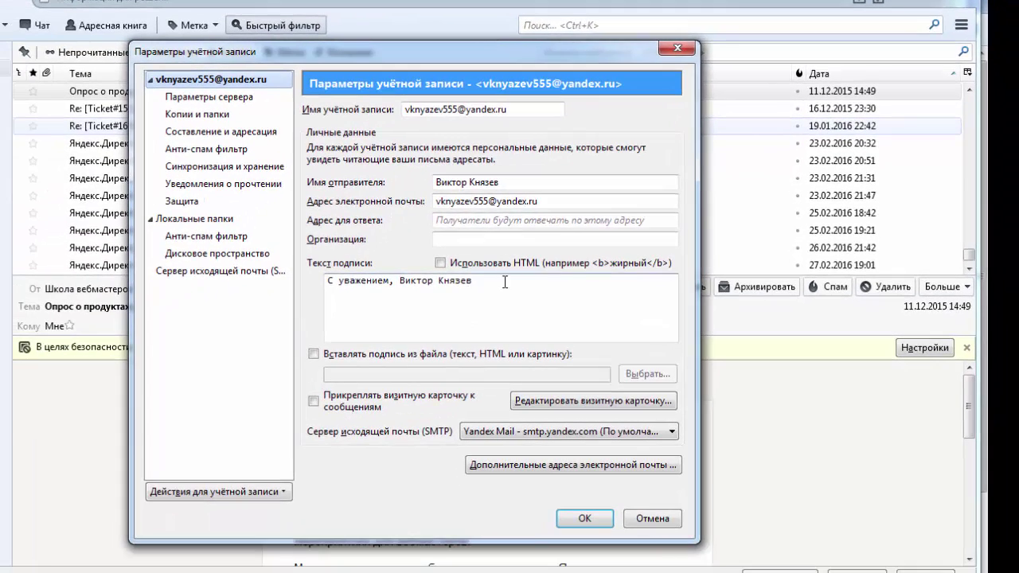
Highlight the mail account's signature text to review it, and view the list of available account actions.
{"action": "left_click_drag", "start_coordinate": [477, 289], "coordinate": [299, 285]}
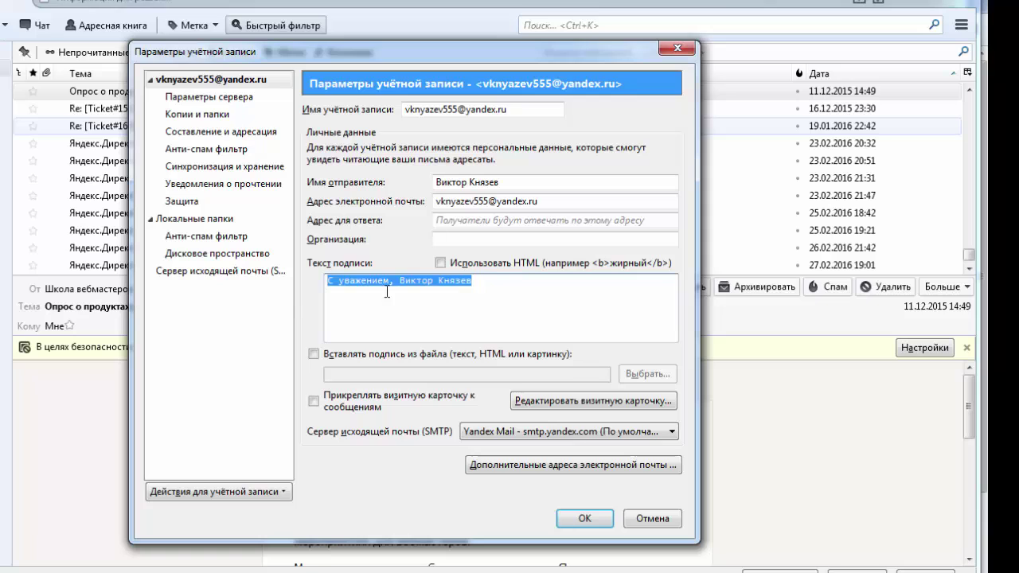
{"action": "left_click", "coordinate": [494, 284]}
{"action": "left_click_drag", "start_coordinate": [495, 283], "coordinate": [301, 283]}
{"action": "left_click", "coordinate": [482, 277]}
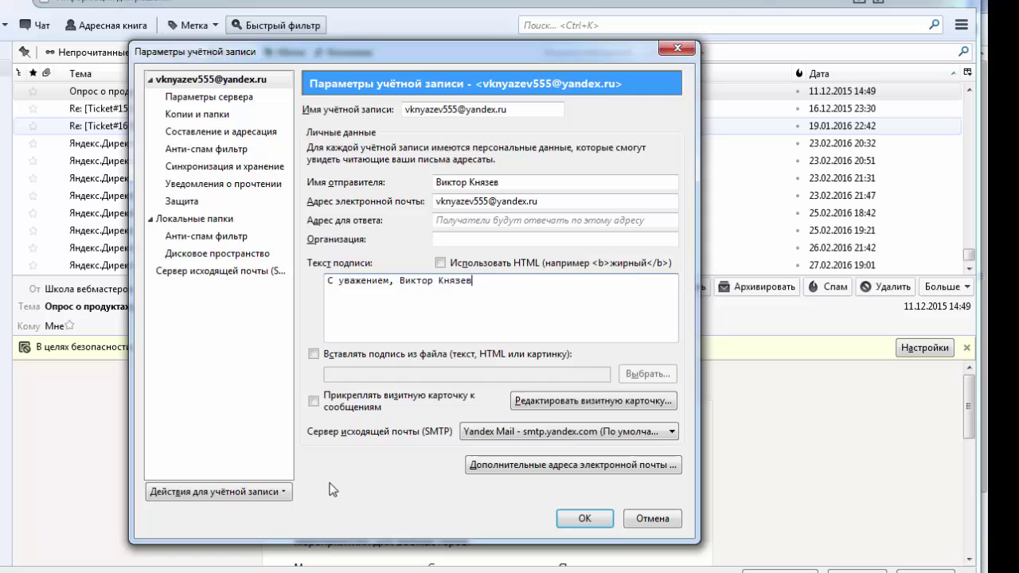
{"action": "left_click", "coordinate": [284, 494]}
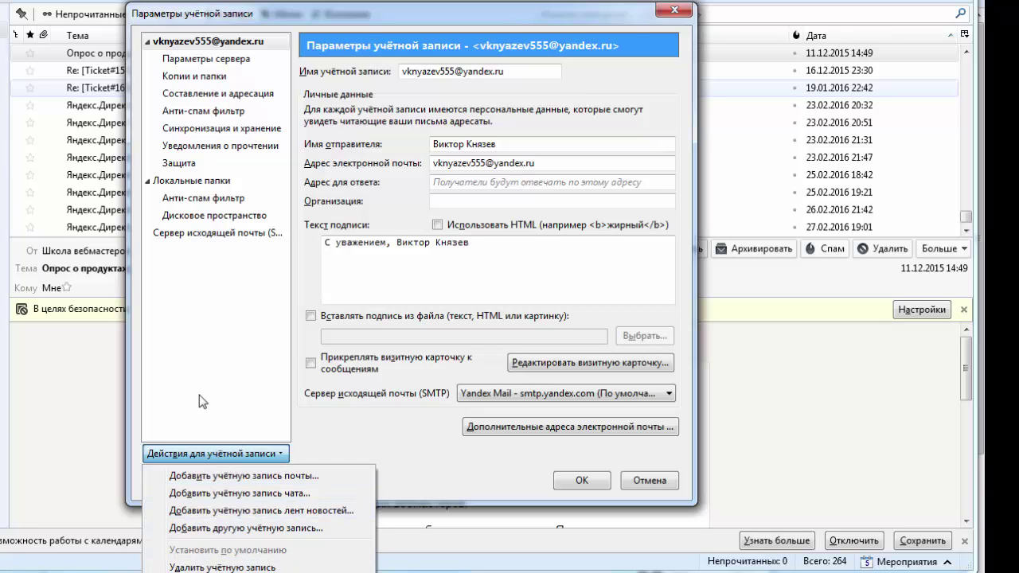
Look over the mail account's server parameters, highlight the IMAP server name, and close the account settings with OK.
{"action": "left_click", "coordinate": [193, 370]}
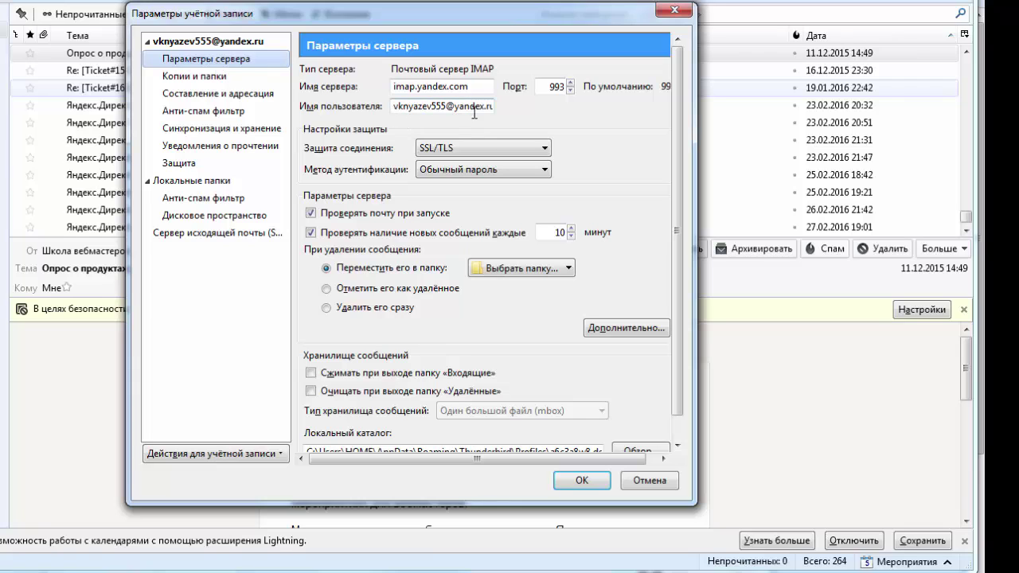
{"action": "left_click_drag", "start_coordinate": [478, 90], "coordinate": [381, 88]}
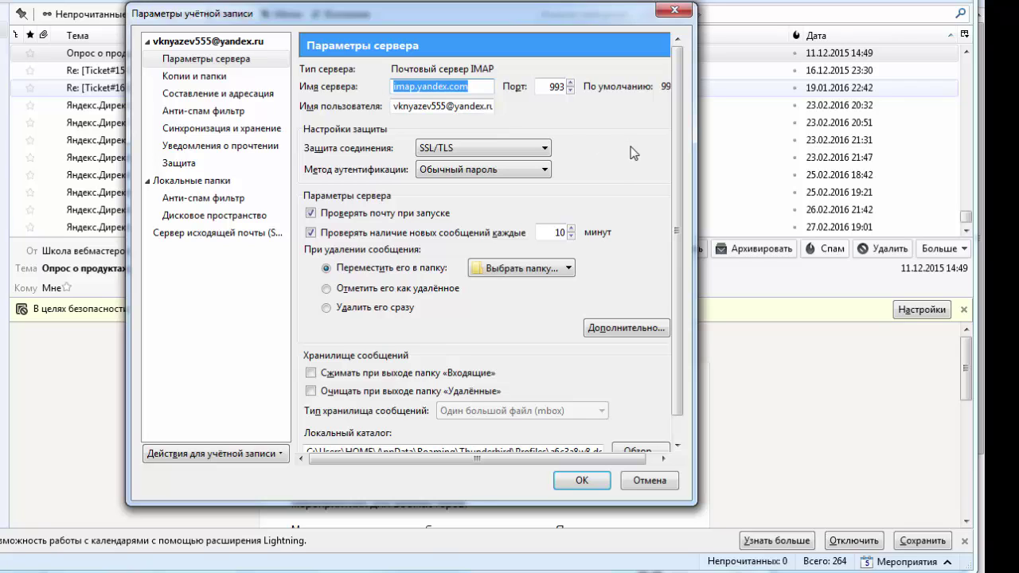
{"action": "left_click", "coordinate": [583, 480]}
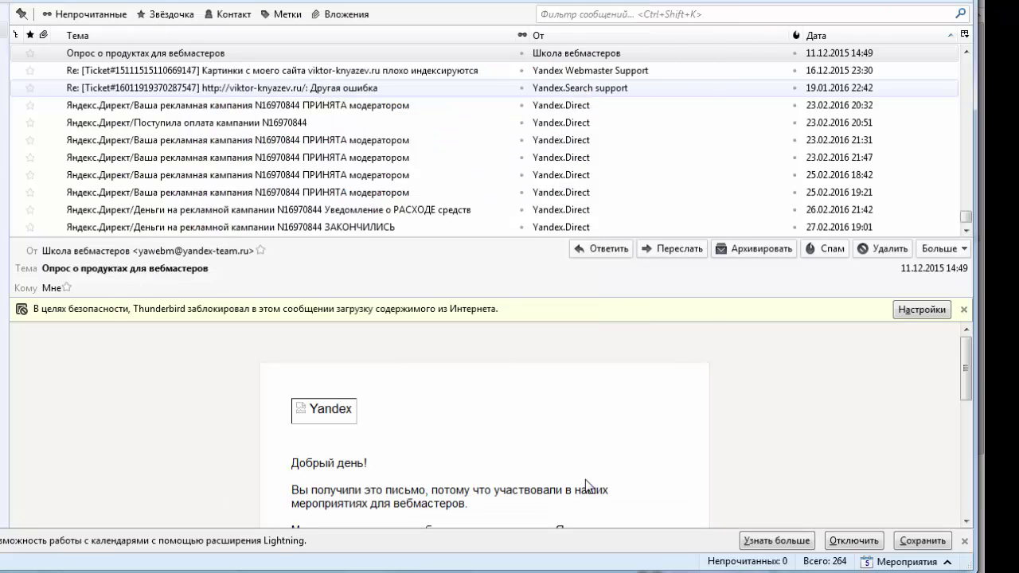